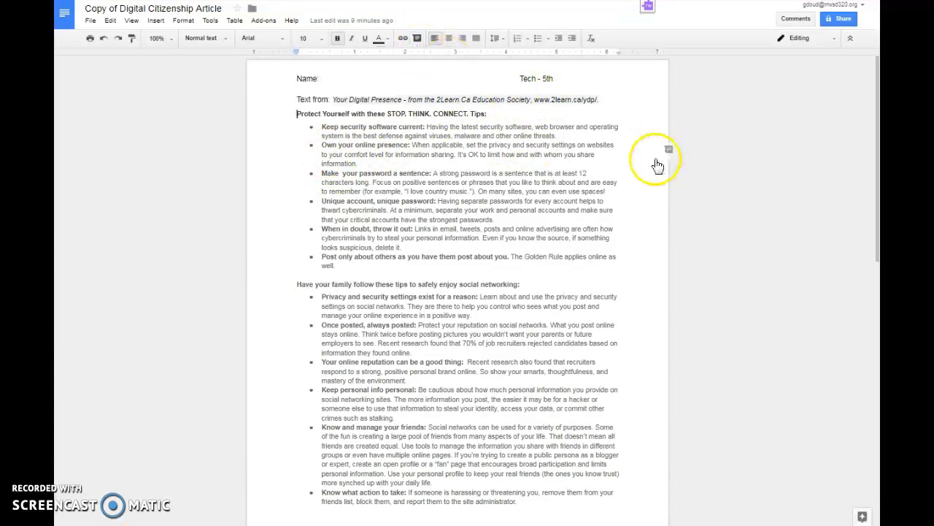
Add the comment "What are these?" to the word "websites" in the "Own your online presence" bullet.
{"action": "left_click", "coordinate": [623, 146]}
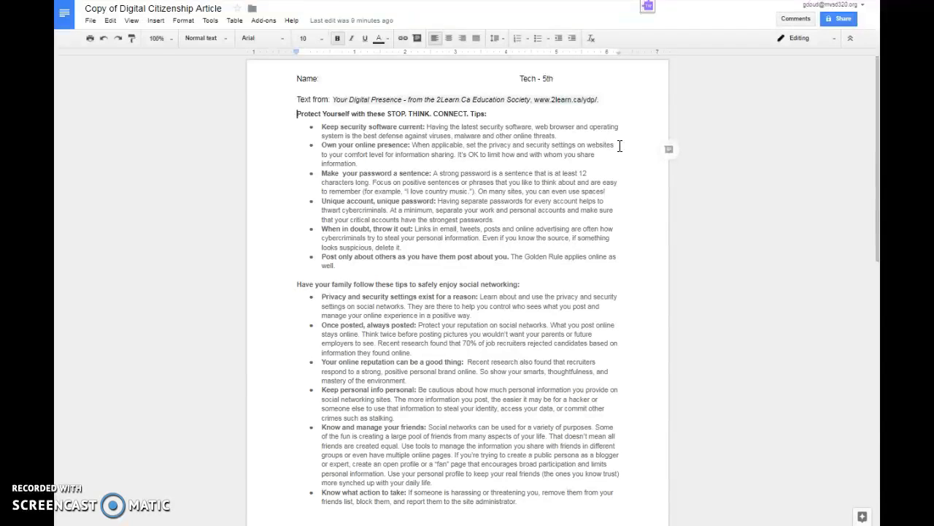
{"action": "left_click_drag", "start_coordinate": [614, 146], "coordinate": [586, 145]}
{"action": "left_click", "coordinate": [617, 149]}
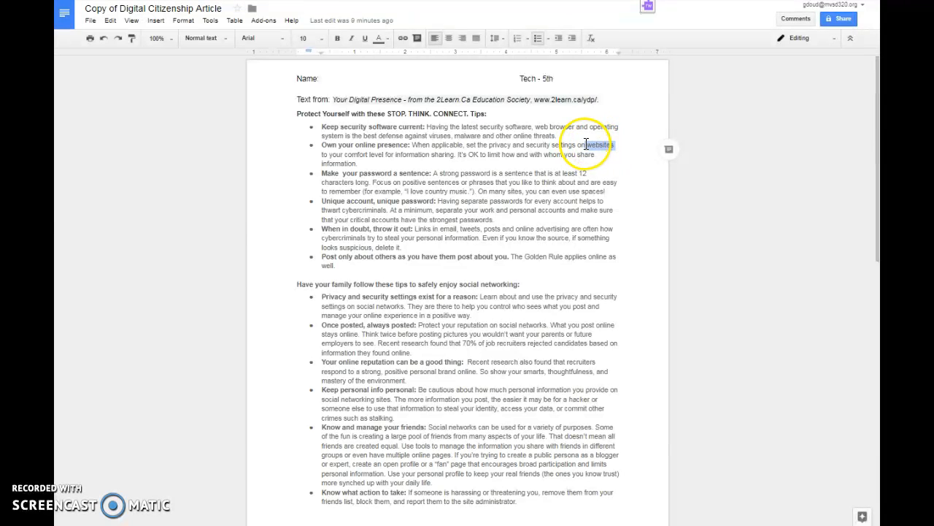
{"action": "left_click", "coordinate": [669, 149]}
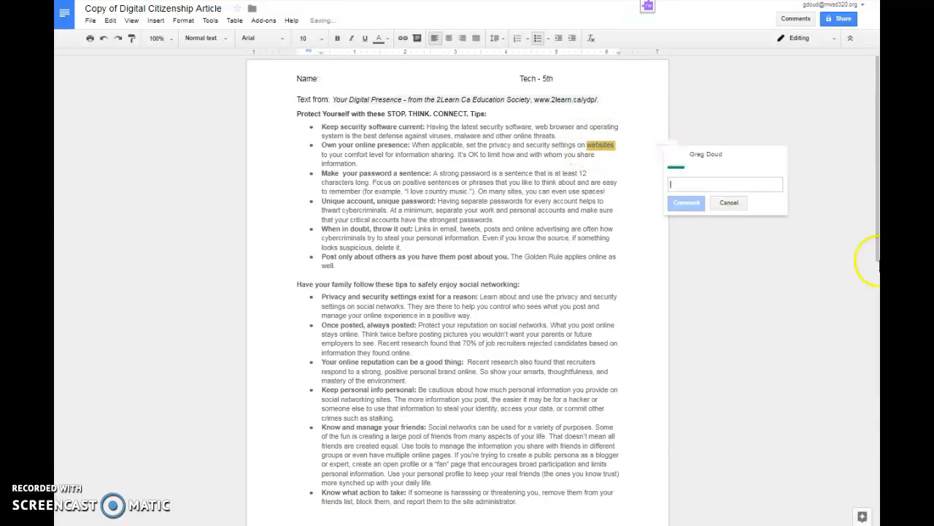
{"action": "type", "text": "What are these"}
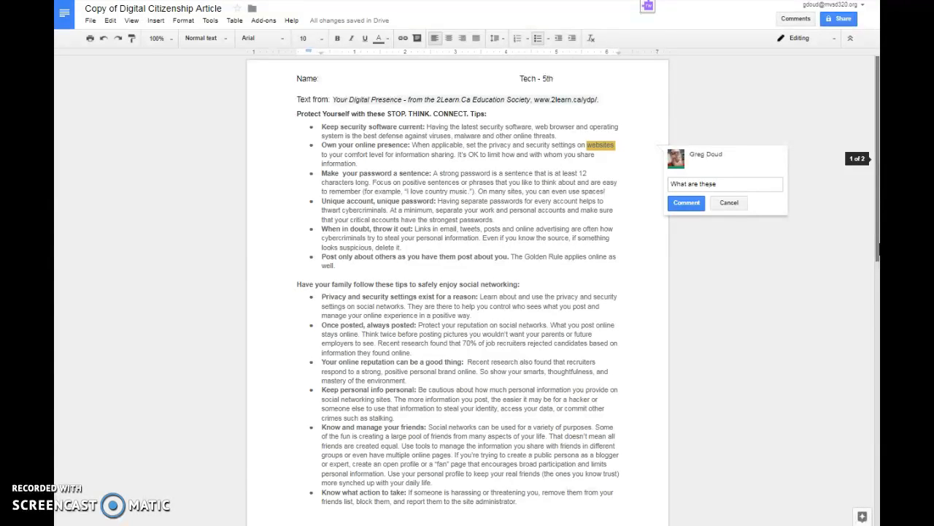
{"action": "type", "text": "?"}
{"action": "key", "text": "ctrl+Return"}
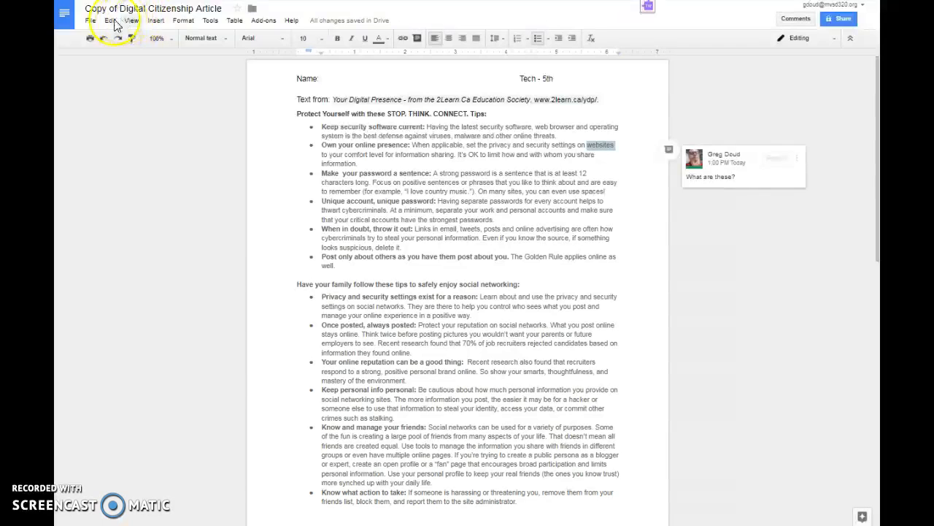
{"action": "left_click", "coordinate": [155, 21]}
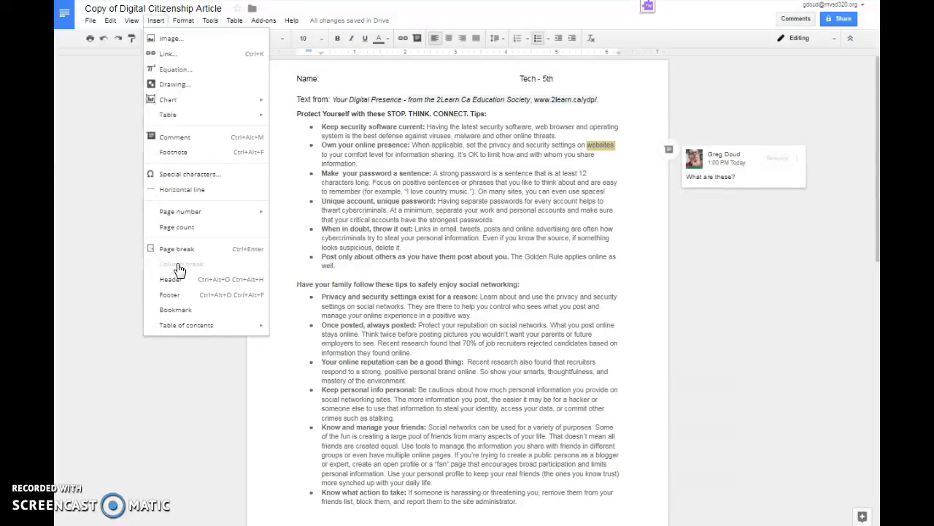
{"action": "left_click", "coordinate": [706, 87]}
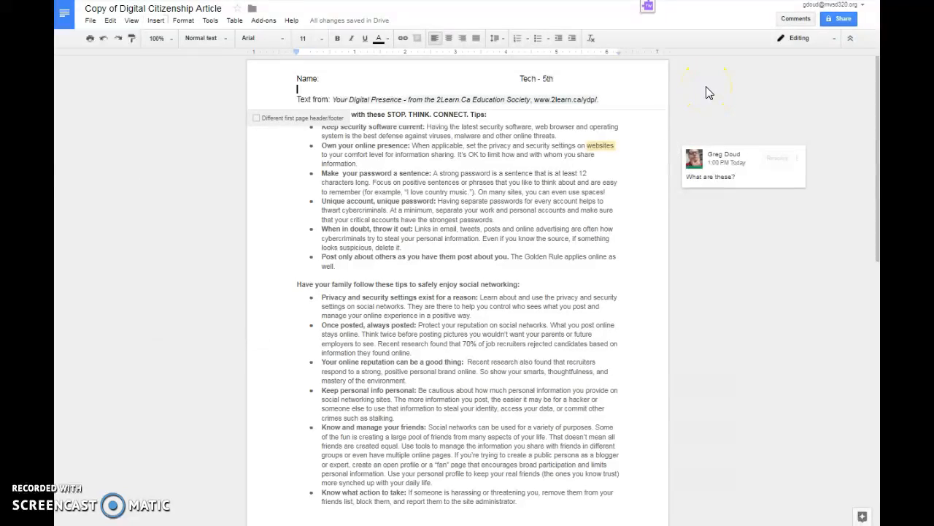
{"action": "left_click", "coordinate": [647, 9]}
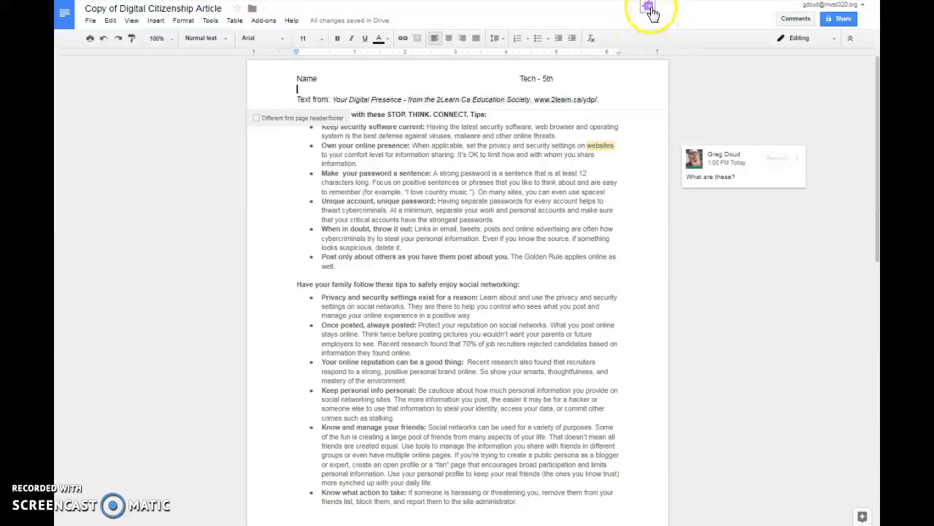
{"action": "left_click", "coordinate": [649, 10]}
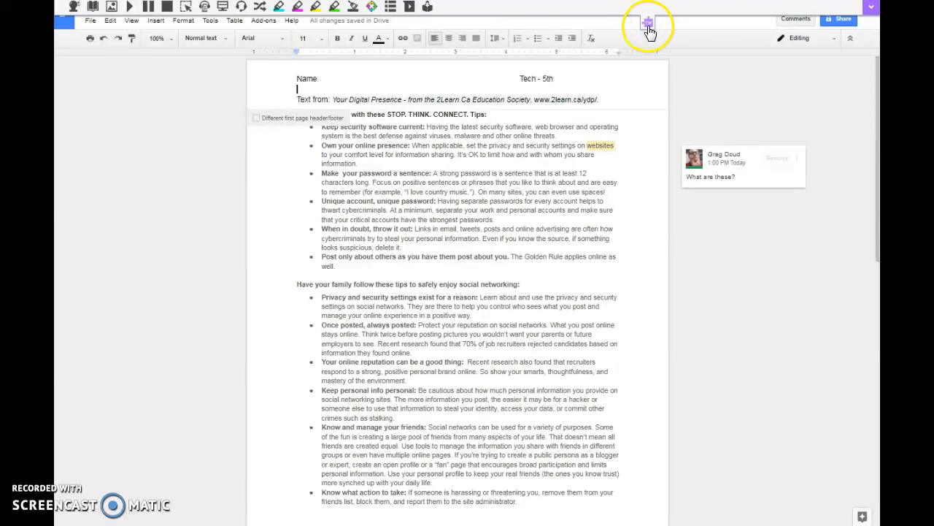
{"action": "left_click", "coordinate": [649, 26]}
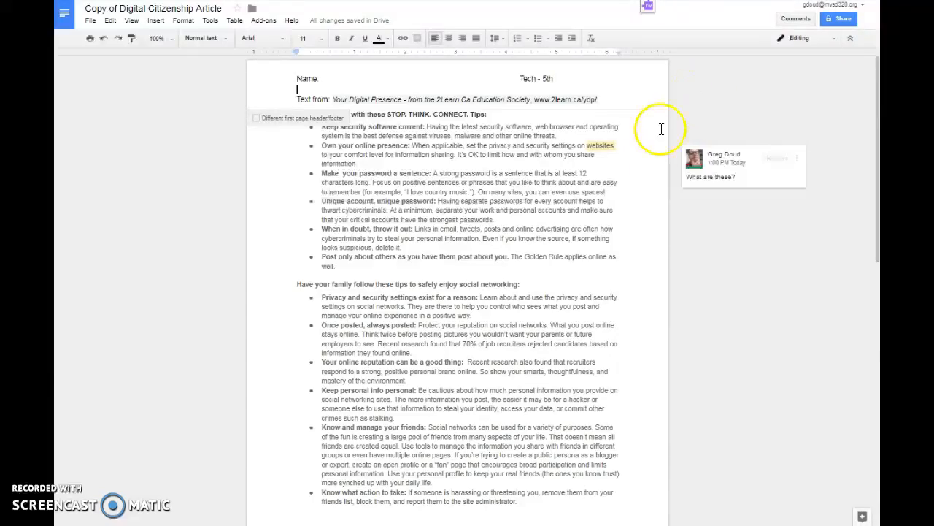
Highlight the word "unknown" in instruction 3 of the assignment steps pink with the Read&Write highlighter.
{"action": "scroll", "coordinate": [678, 241], "scroll_direction": "down", "scroll_amount": 5}
{"action": "scroll", "coordinate": [676, 230], "scroll_direction": "down", "scroll_amount": 3}
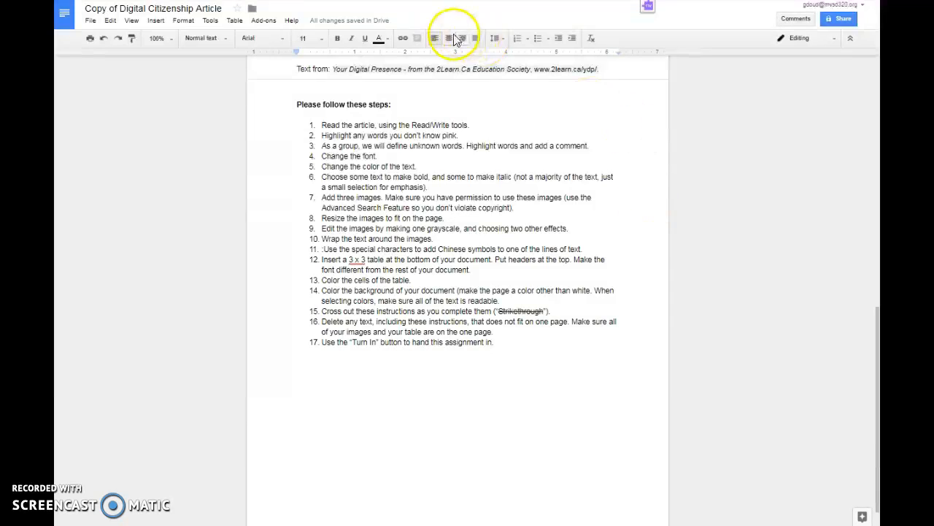
{"action": "left_click", "coordinate": [646, 10]}
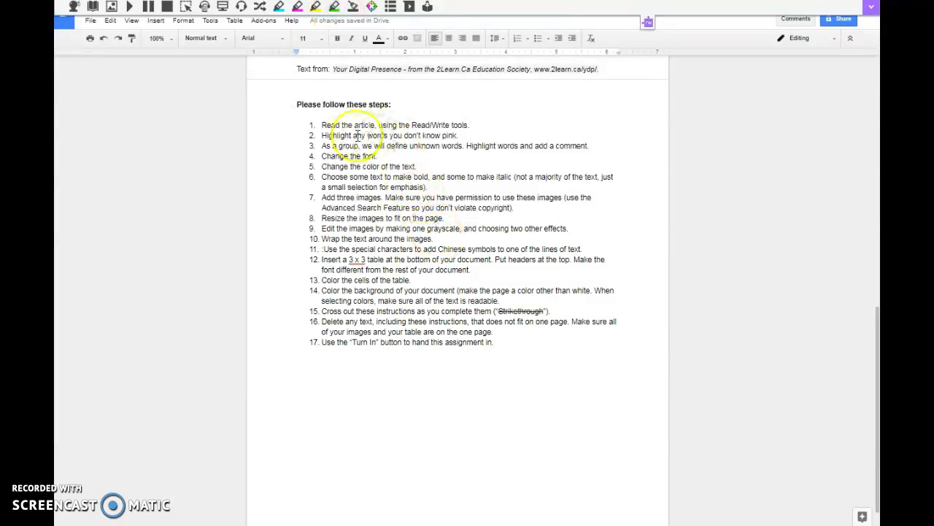
{"action": "left_click", "coordinate": [300, 10]}
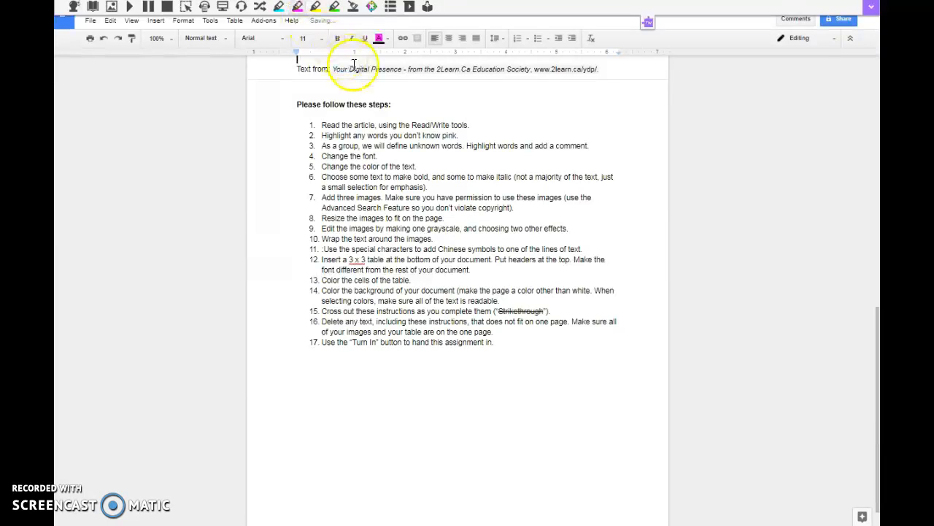
{"action": "double_click", "coordinate": [423, 145]}
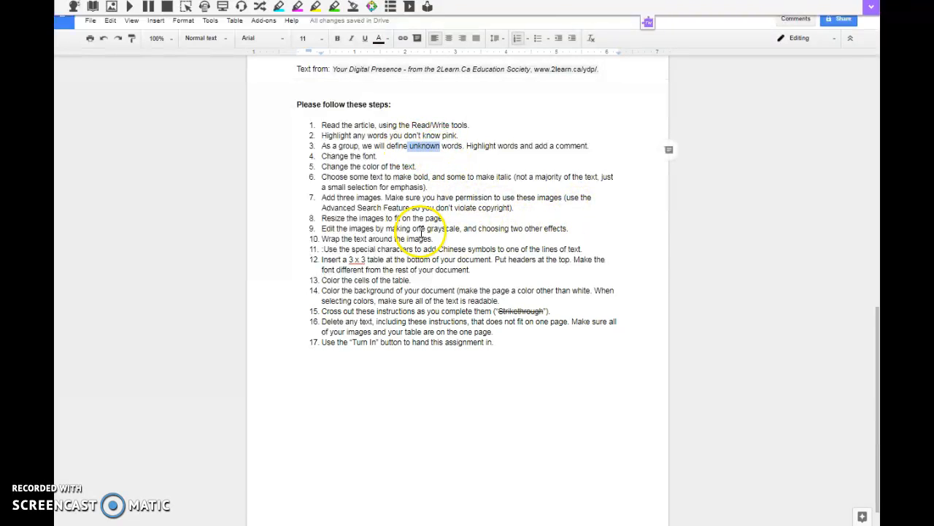
{"action": "left_click", "coordinate": [299, 11]}
{"action": "left_click", "coordinate": [509, 145]}
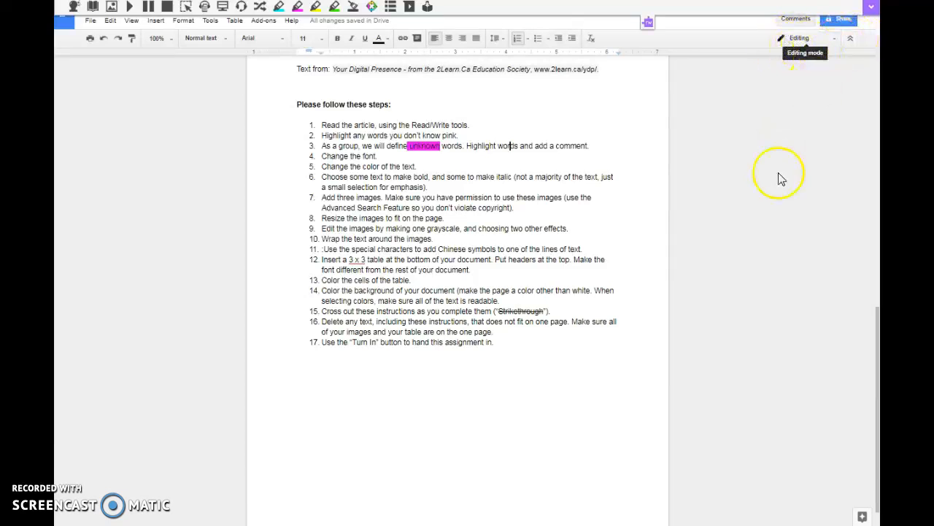
Search Explore for "digital citizenship" and show the image results.
{"action": "left_click", "coordinate": [851, 516]}
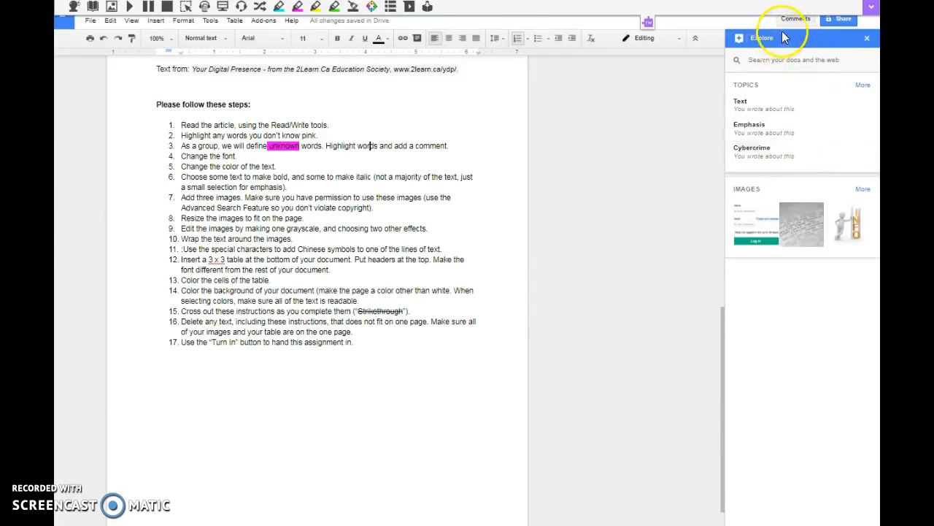
{"action": "left_click", "coordinate": [782, 61]}
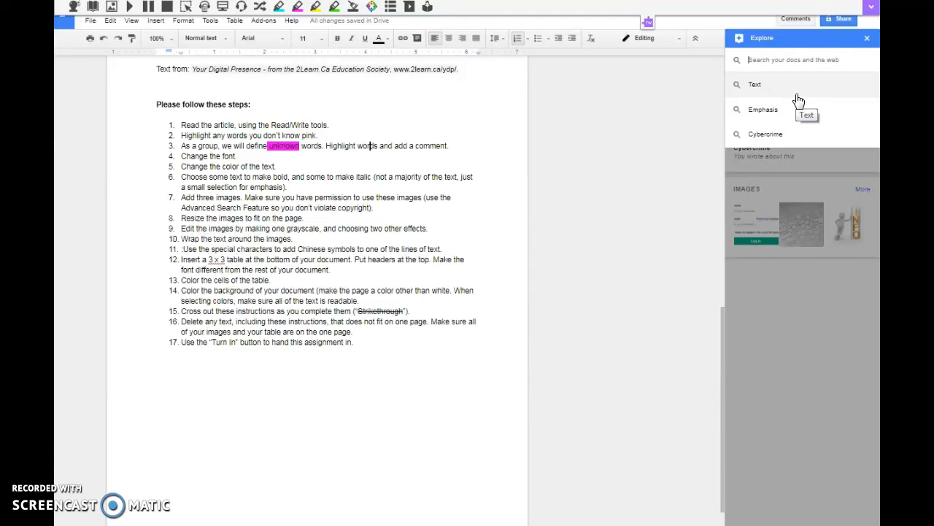
{"action": "type", "text": "digi"}
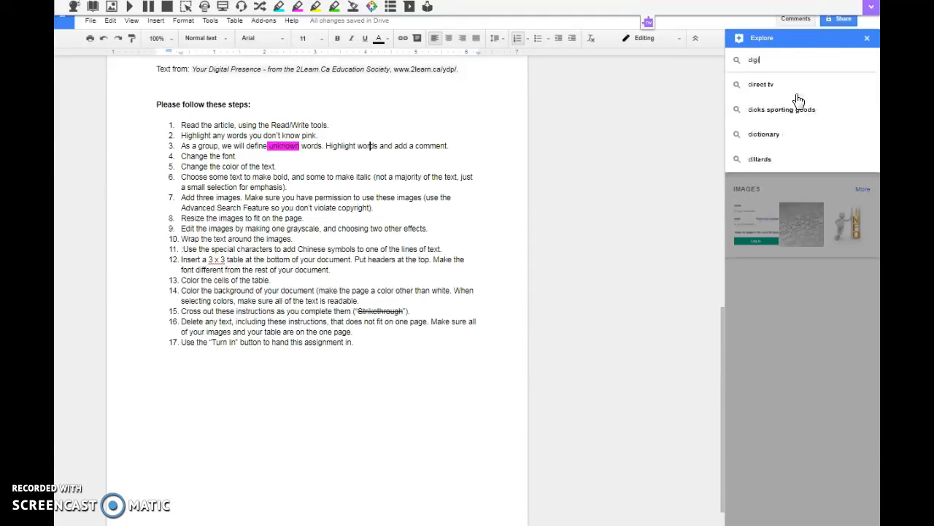
{"action": "type", "text": "tal citizenship"}
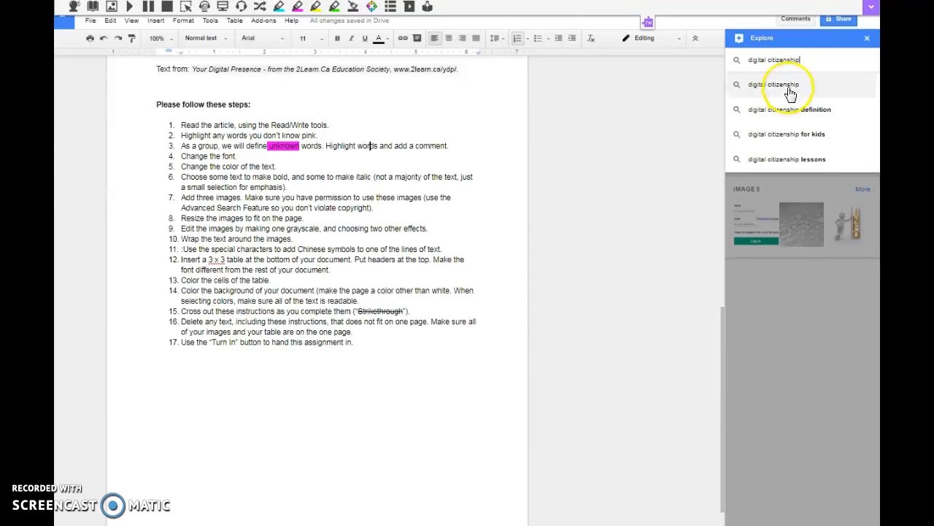
{"action": "left_click", "coordinate": [784, 87]}
{"action": "left_click", "coordinate": [803, 85]}
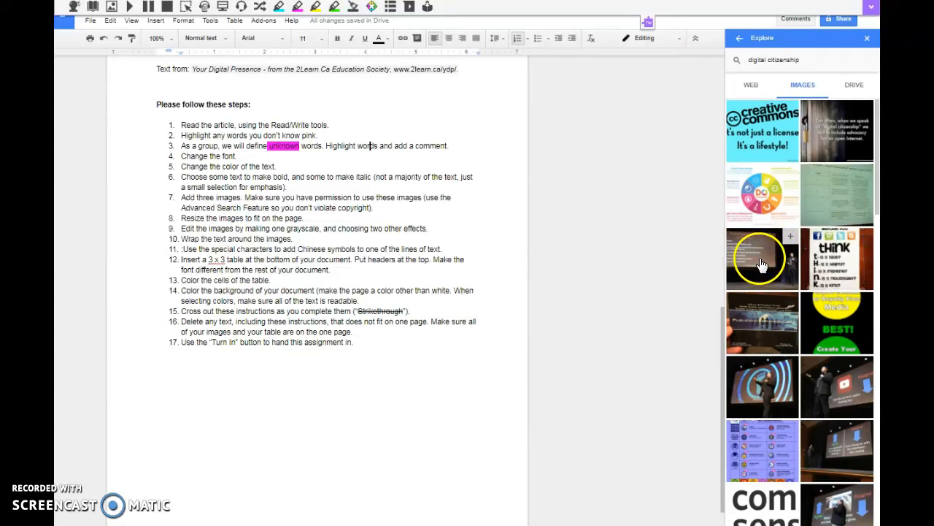
Try placing the "Family Essential Agreement for Tech Usage" photo in instruction 15, and undo the insertion.
{"action": "left_click_drag", "start_coordinate": [768, 261], "coordinate": [353, 321]}
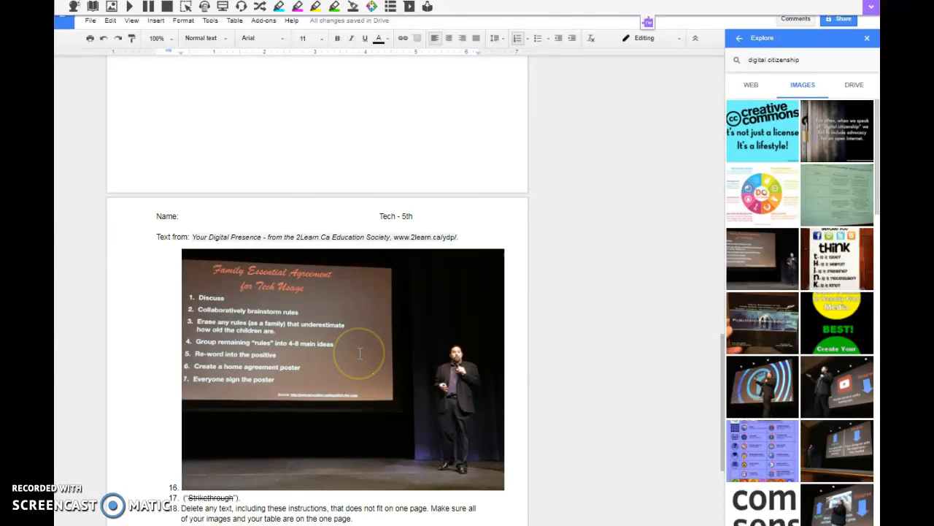
{"action": "key", "text": "ctrl+z"}
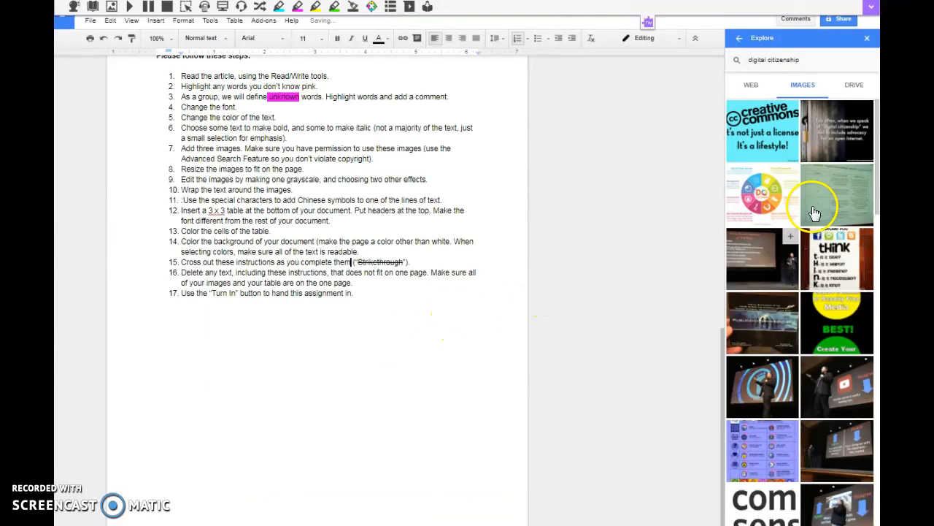
{"action": "left_click", "coordinate": [867, 39]}
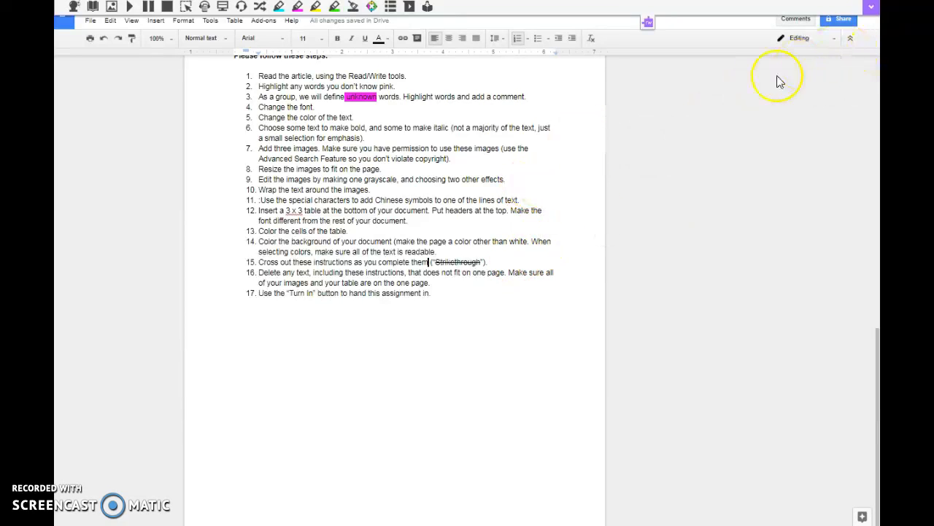
Find "digital citizenship" images through Explore and insert the "Before you THINK" poster just after instruction 13, "Color the cells of the table".
{"action": "left_click", "coordinate": [858, 516]}
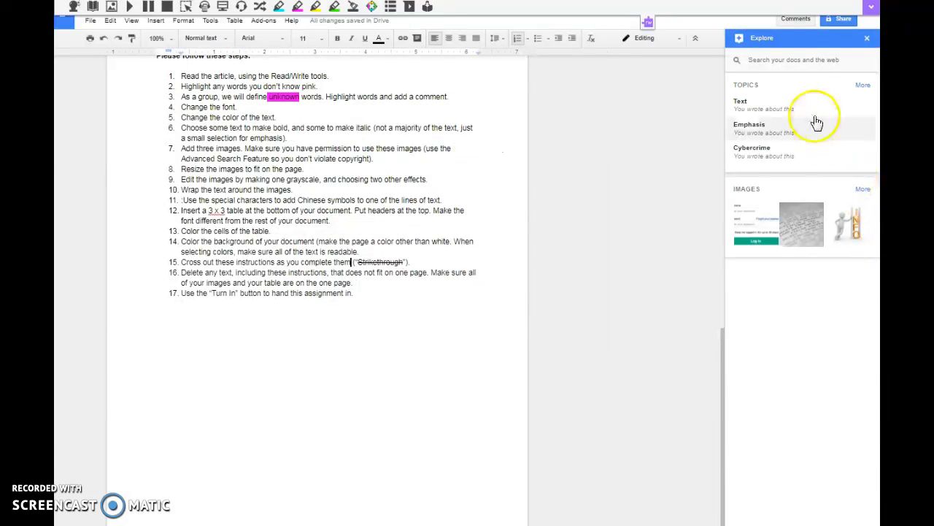
{"action": "left_click", "coordinate": [792, 61]}
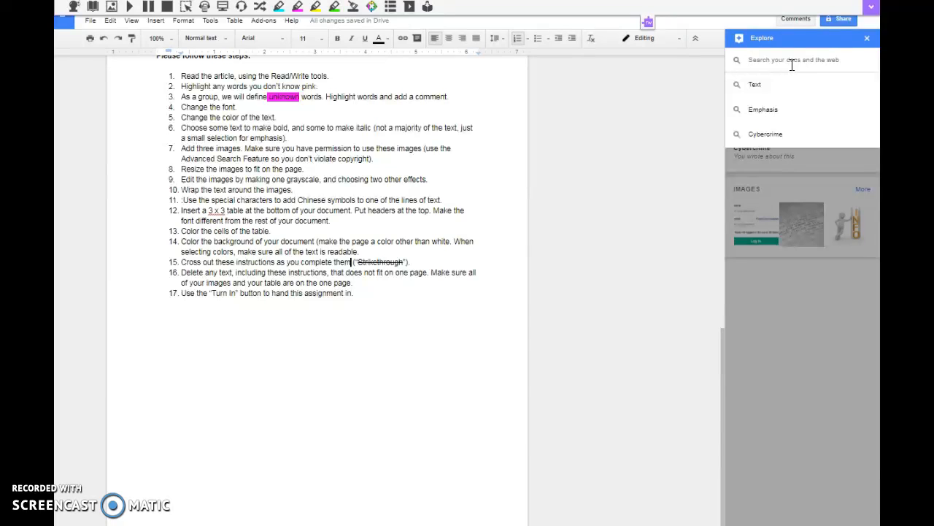
{"action": "type", "text": "digital ci"}
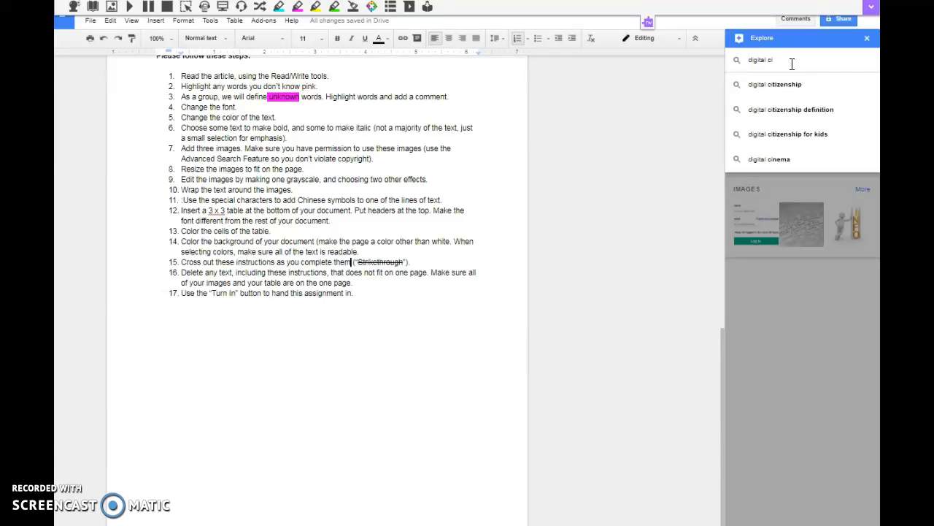
{"action": "left_click", "coordinate": [778, 86]}
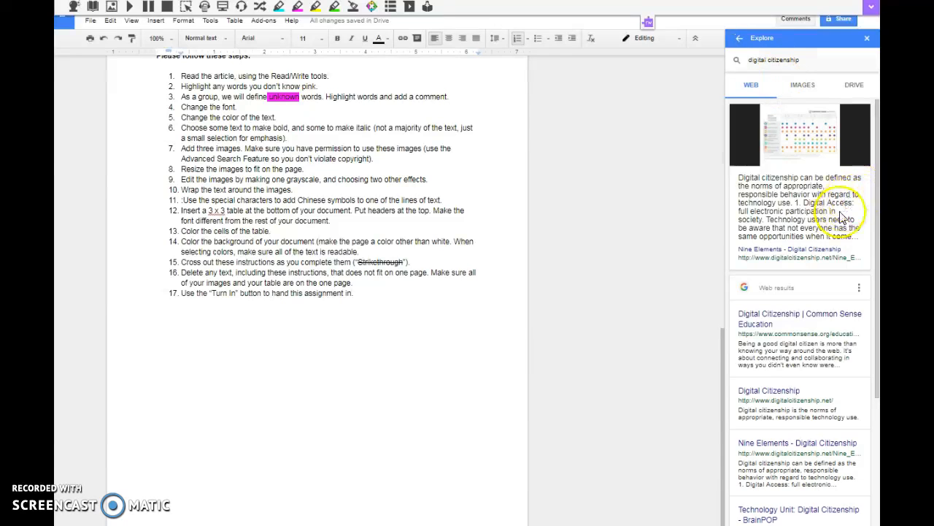
{"action": "left_click", "coordinate": [803, 86]}
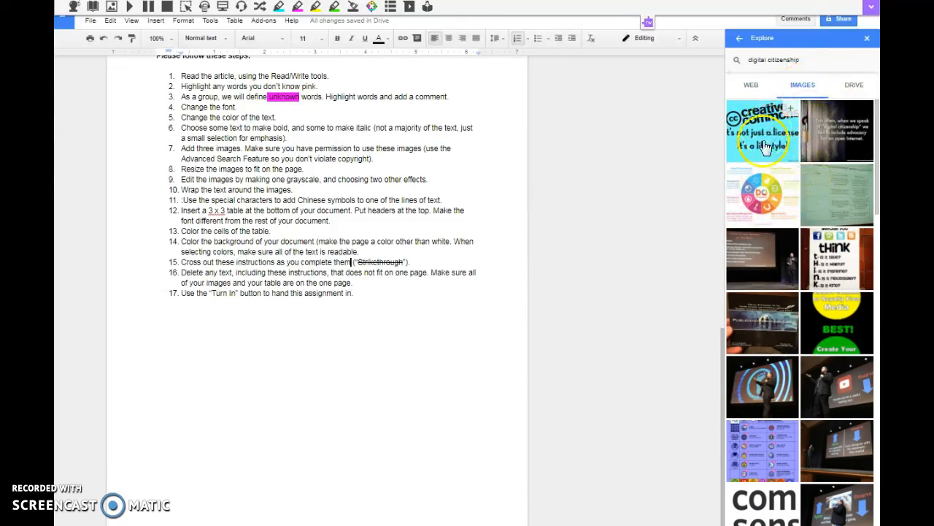
{"action": "left_click_drag", "start_coordinate": [834, 270], "coordinate": [377, 230]}
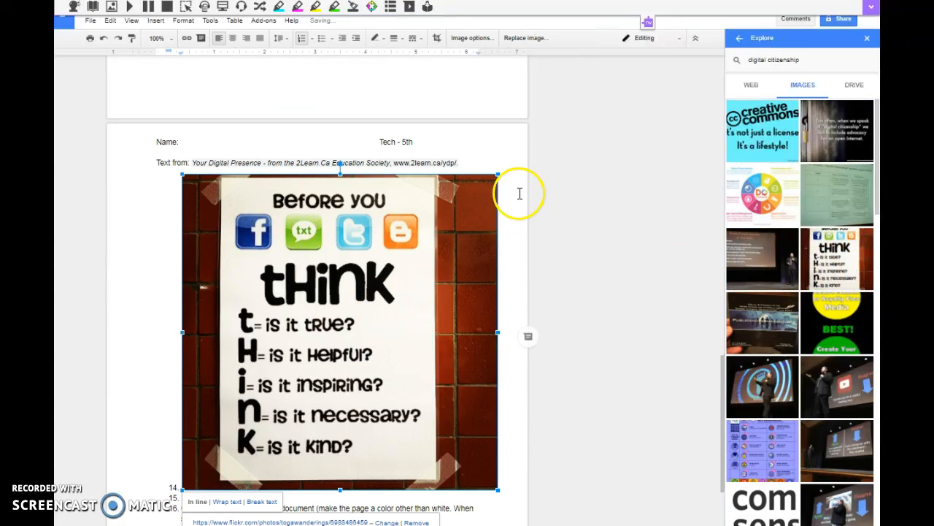
Shrink the "Before you THINK" poster proportionally to a little under half its inserted width.
{"action": "left_click_drag", "start_coordinate": [497, 173], "coordinate": [285, 348]}
{"action": "scroll", "coordinate": [584, 201], "scroll_direction": "up", "scroll_amount": 2}
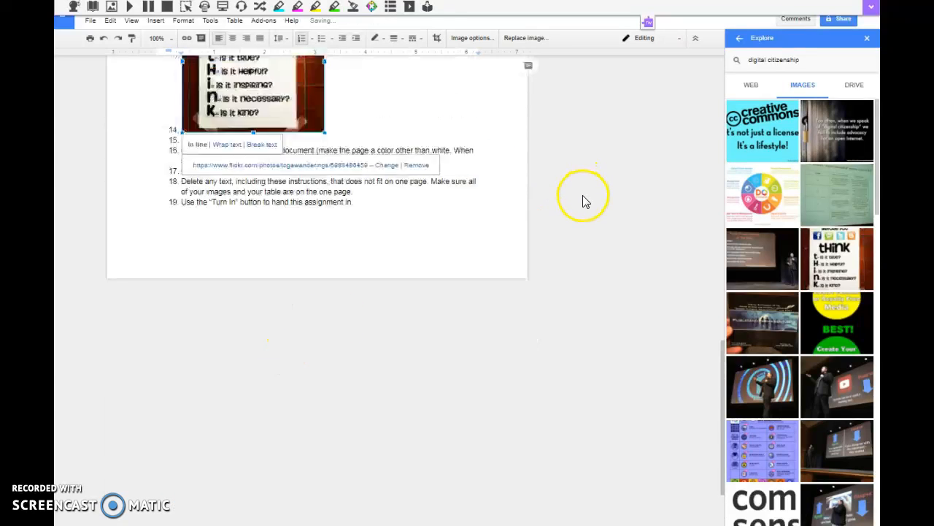
{"action": "scroll", "coordinate": [584, 201], "scroll_direction": "up", "scroll_amount": 5}
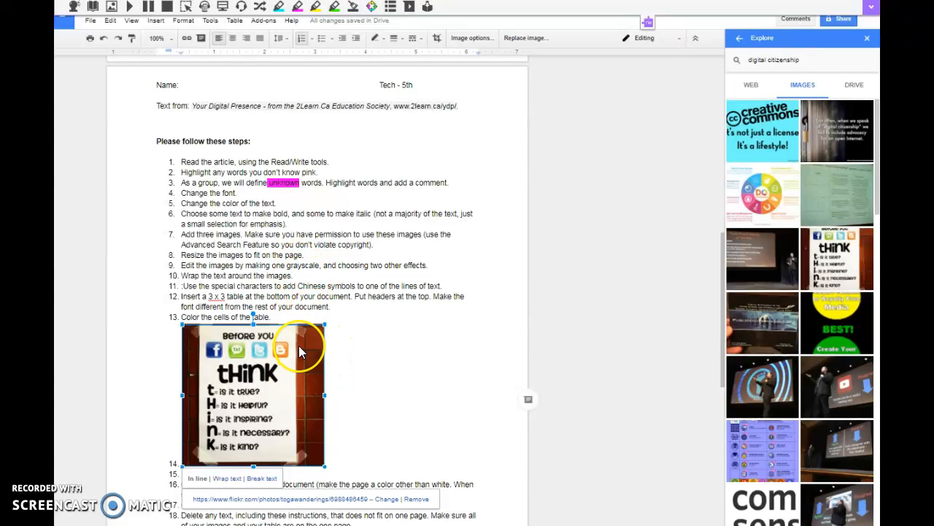
Recolor the "Before you THINK" poster to Grayscale in its image options.
{"action": "right_click", "coordinate": [299, 351]}
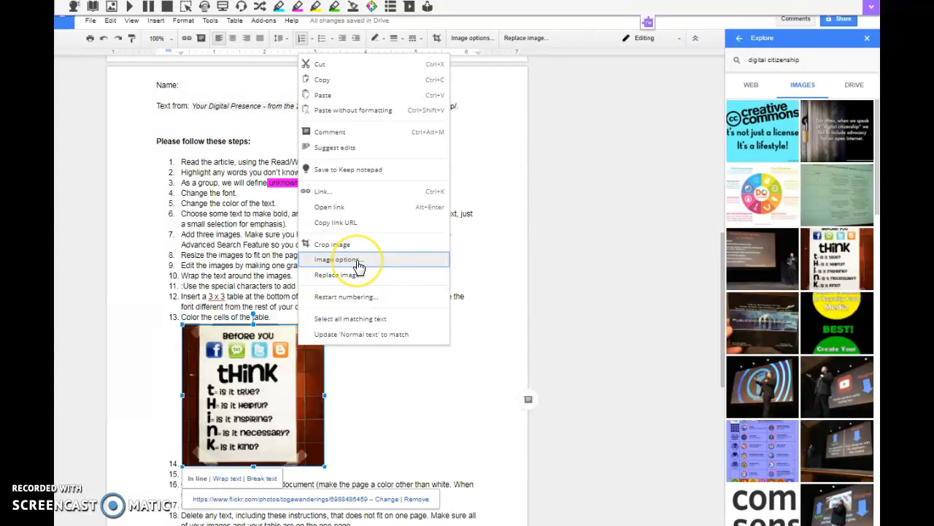
{"action": "left_click", "coordinate": [359, 261]}
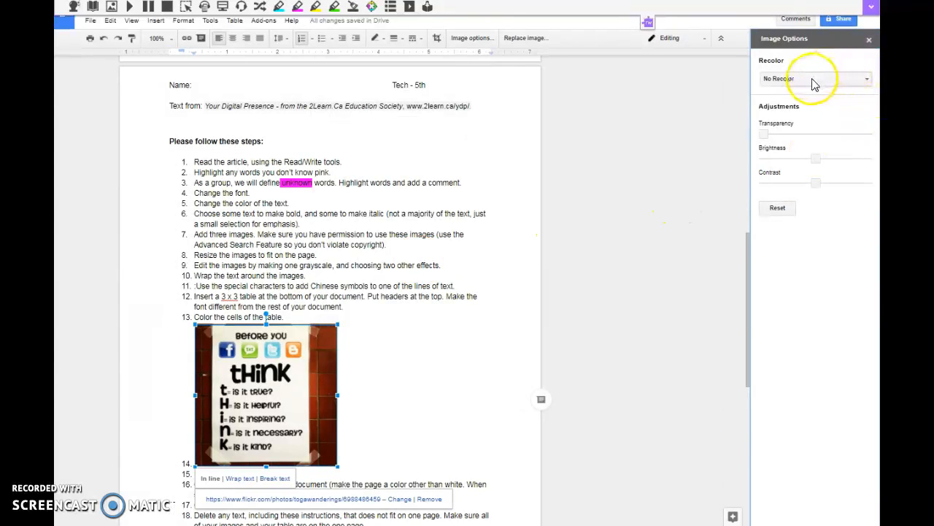
{"action": "left_click", "coordinate": [851, 81]}
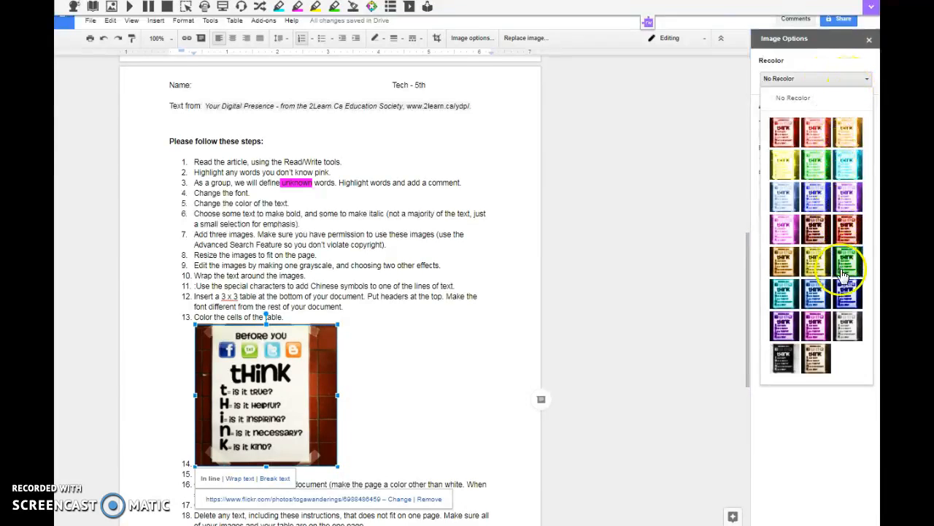
{"action": "left_click", "coordinate": [844, 332]}
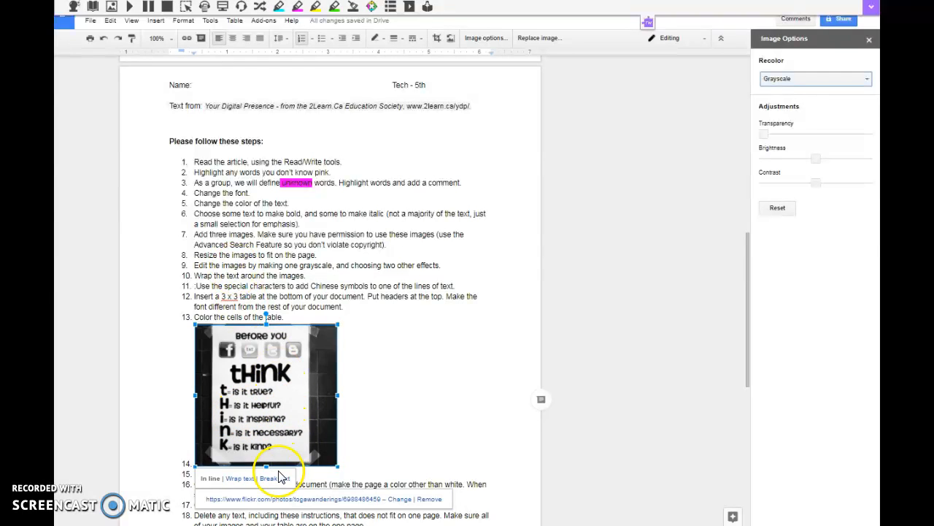
Wrap the text around the "Before you THINK" poster and move it beside instructions 6 to 13.
{"action": "left_click", "coordinate": [241, 479]}
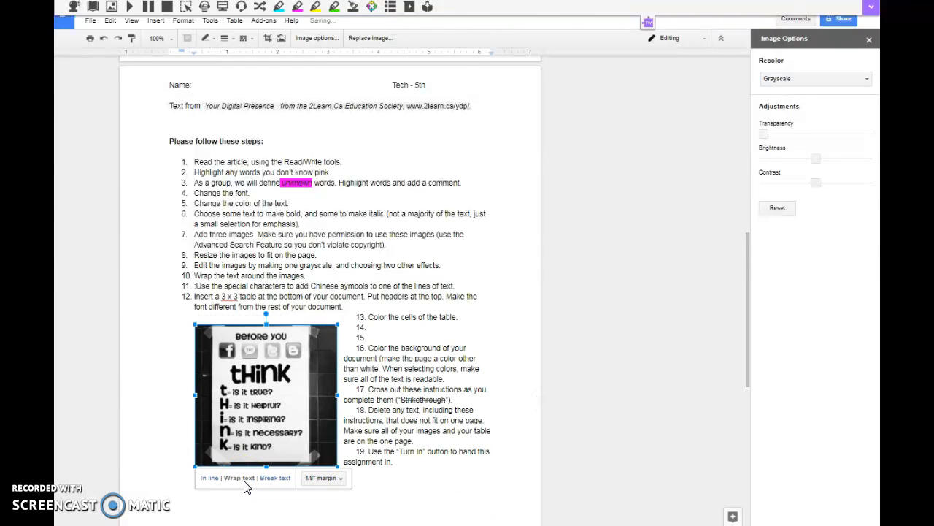
{"action": "left_click_drag", "start_coordinate": [248, 383], "coordinate": [433, 314]}
{"action": "left_click_drag", "start_coordinate": [433, 349], "coordinate": [443, 319]}
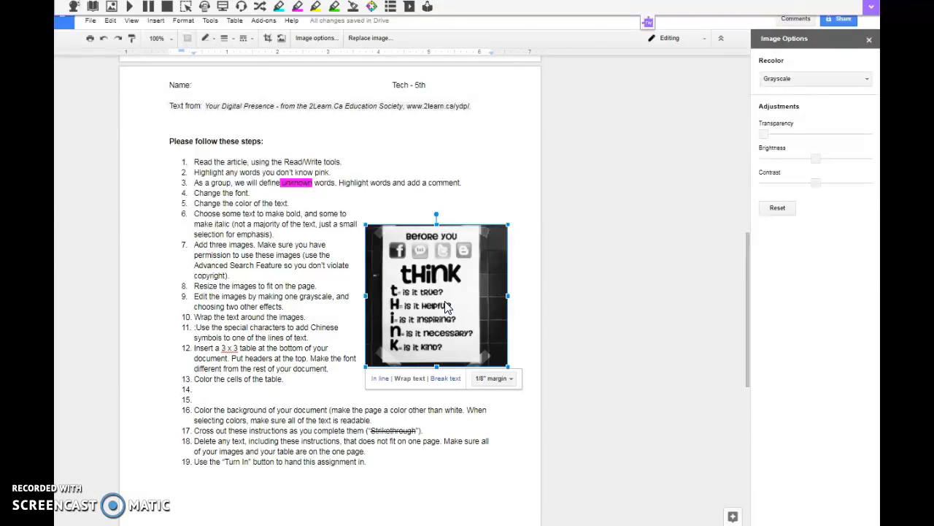
Delete the "Before you THINK" poster and remove the empty list items 14 and 15 after "Color the cells of the table".
{"action": "key", "text": "Delete"}
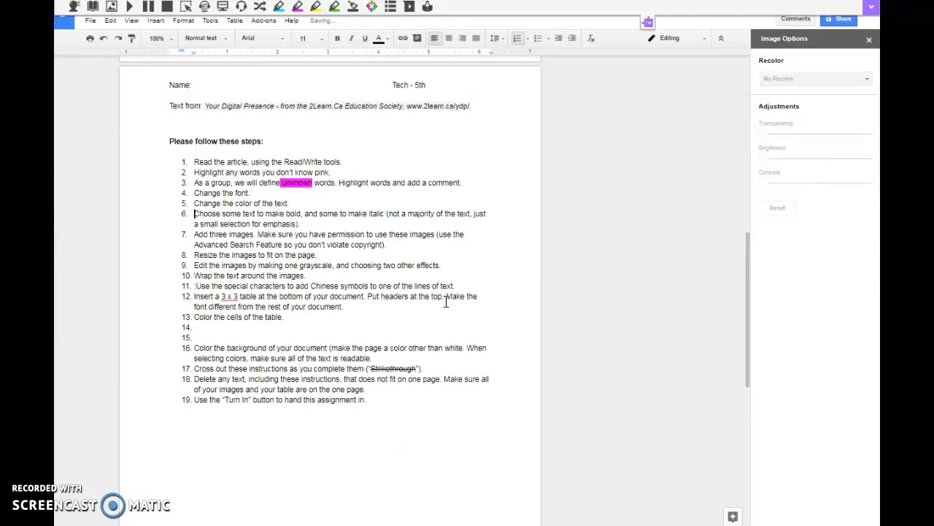
{"action": "left_click", "coordinate": [195, 337]}
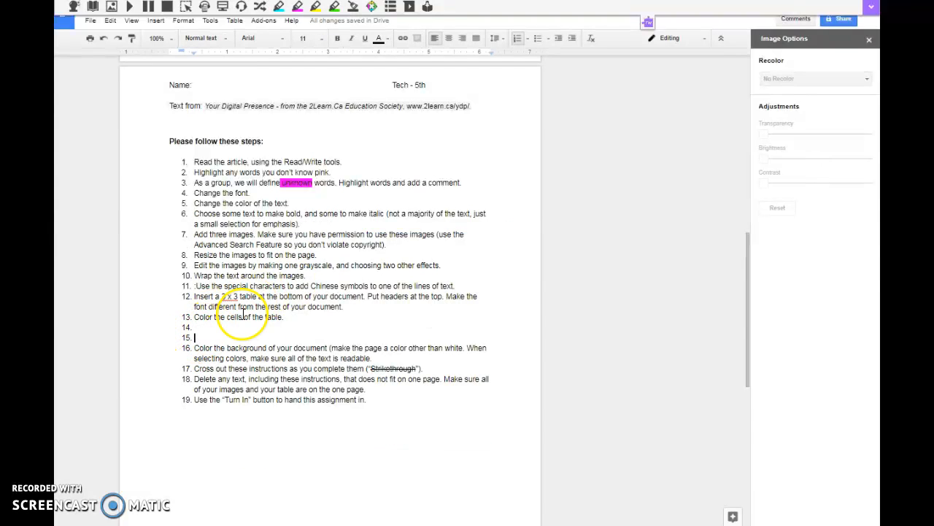
{"action": "key", "text": "BackSpace"}
{"action": "key", "text": "BackSpace"}
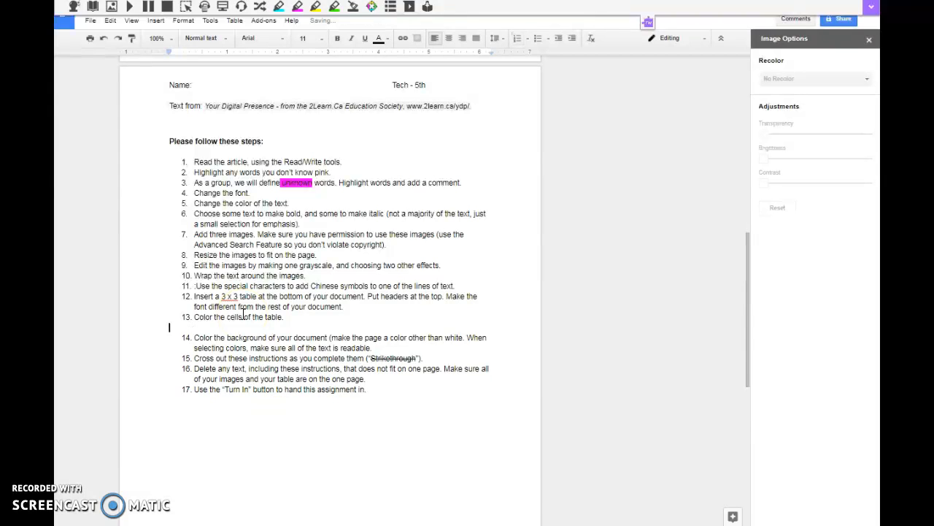
{"action": "key", "text": "BackSpace"}
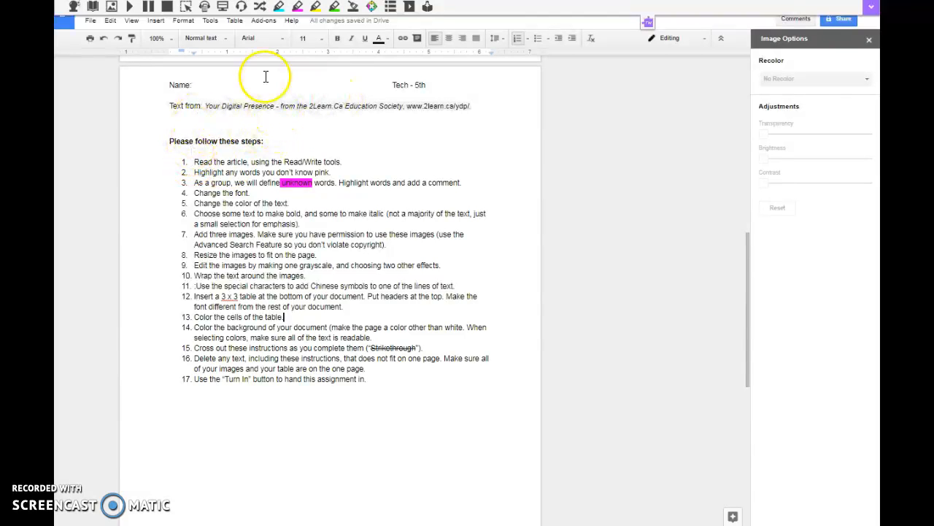
Hide the Read/Write tools and browse the special characters' symbol and script categories for Chinese symbols without inserting any.
{"action": "left_click", "coordinate": [648, 25]}
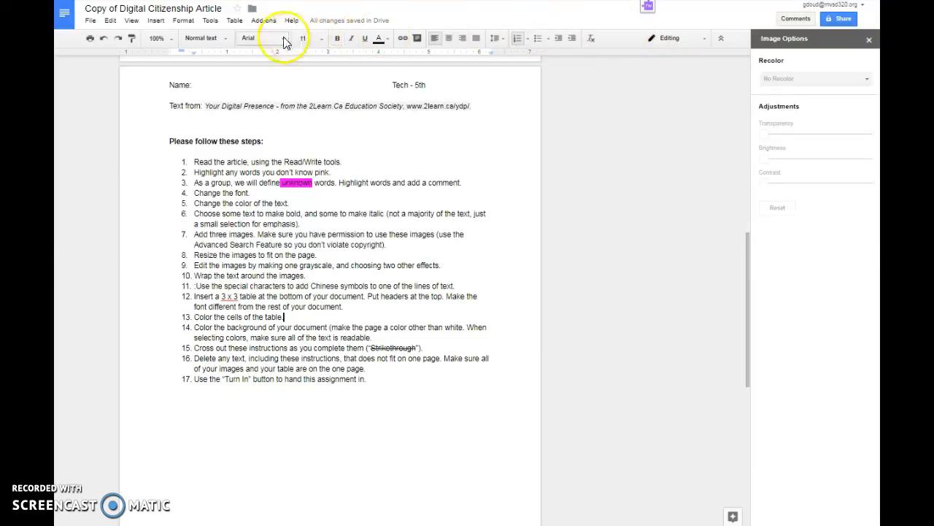
{"action": "left_click", "coordinate": [156, 20]}
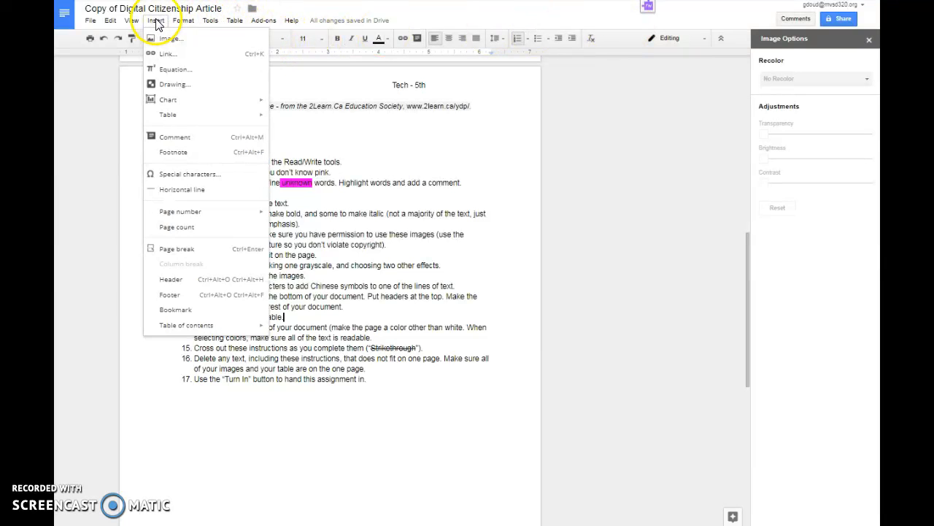
{"action": "left_click", "coordinate": [172, 177]}
{"action": "left_click_drag", "start_coordinate": [449, 292], "coordinate": [476, 178]}
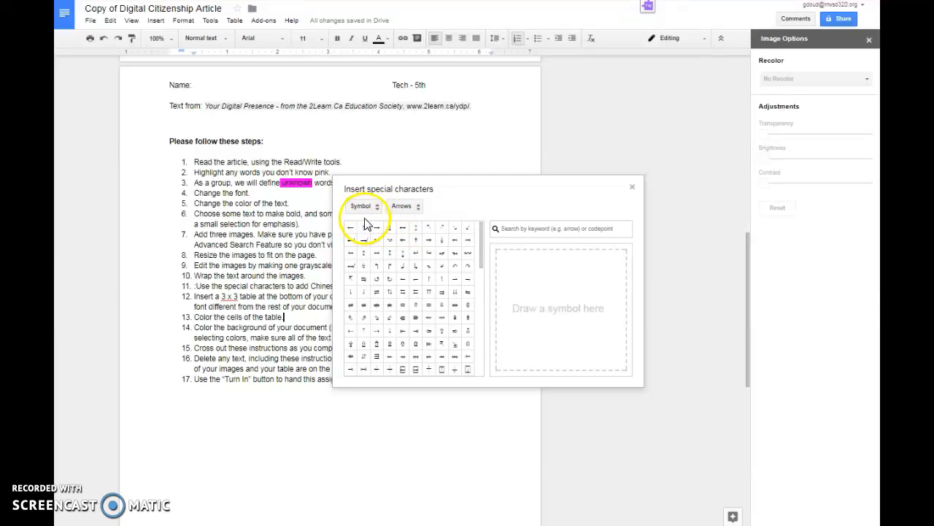
{"action": "left_click", "coordinate": [417, 207]}
{"action": "left_click", "coordinate": [416, 210]}
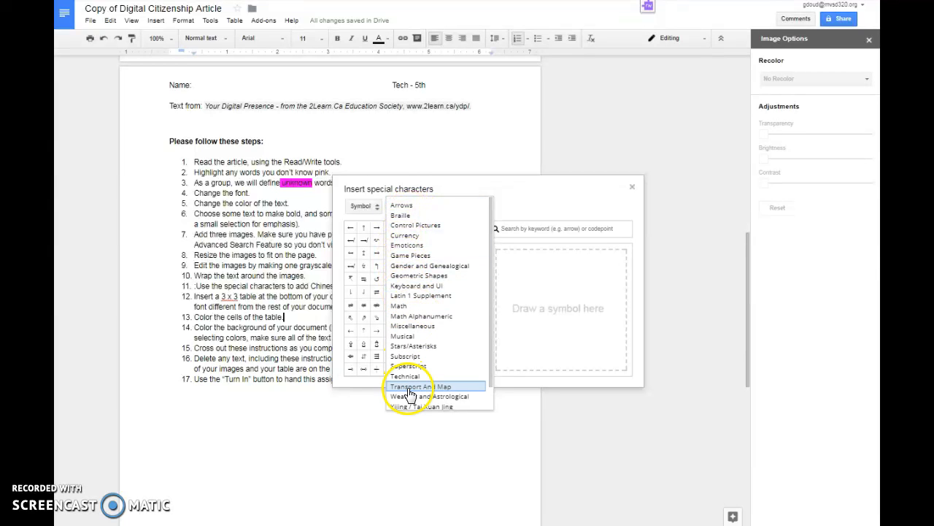
{"action": "left_click", "coordinate": [373, 208]}
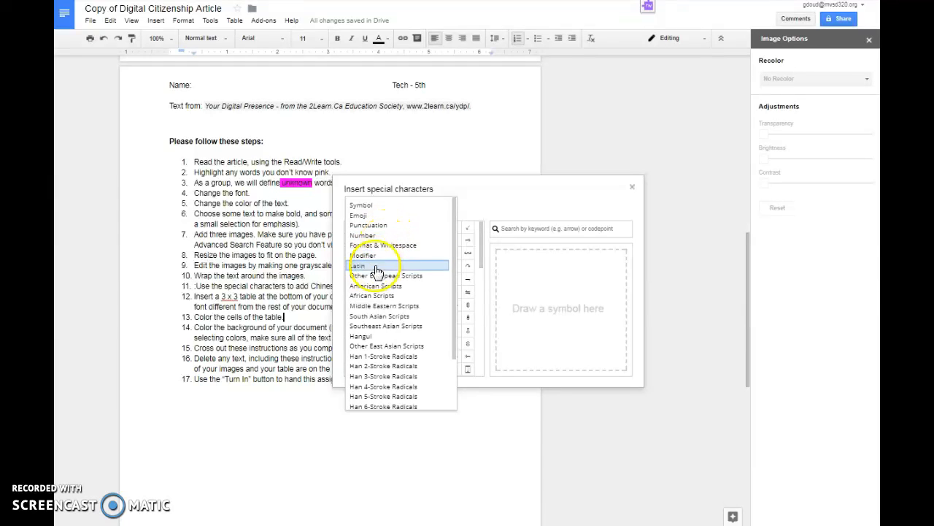
{"action": "left_click", "coordinate": [379, 318]}
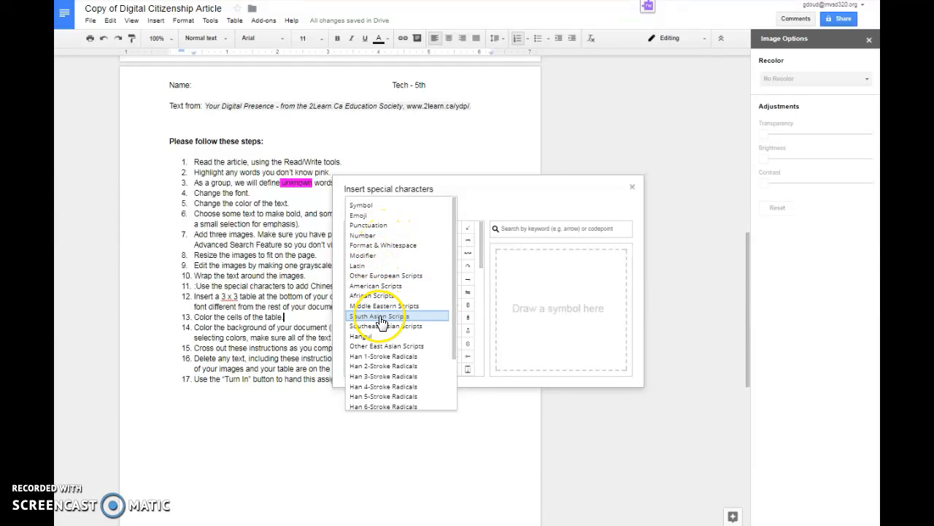
{"action": "left_click", "coordinate": [632, 192]}
{"action": "left_click", "coordinate": [631, 189]}
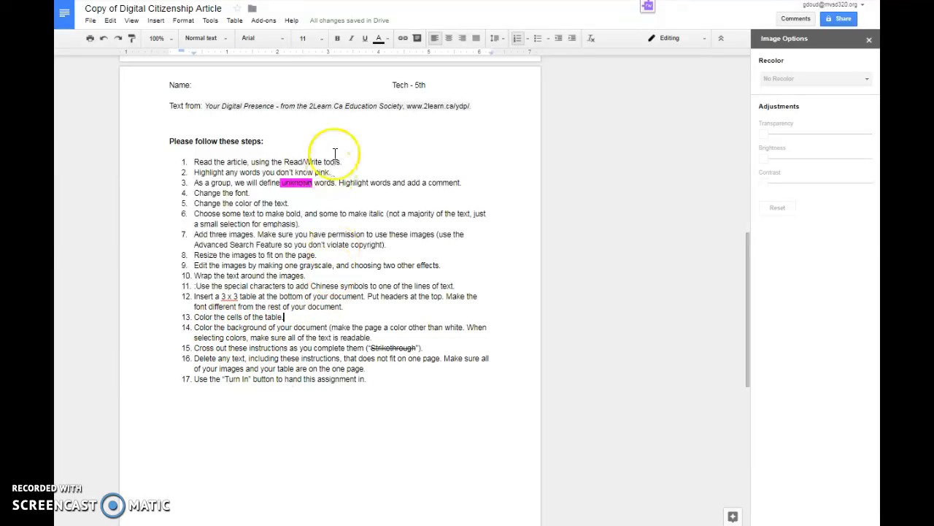
Preview a 3 x 3 size for a new table without inserting it, and return to the end of instruction 17.
{"action": "left_click", "coordinate": [234, 20]}
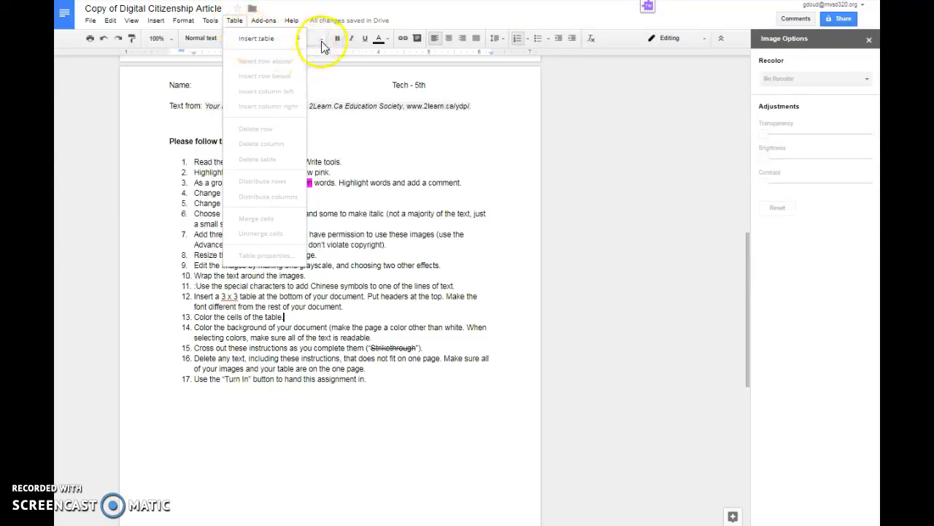
{"action": "mouse_move", "coordinate": [299, 41]}
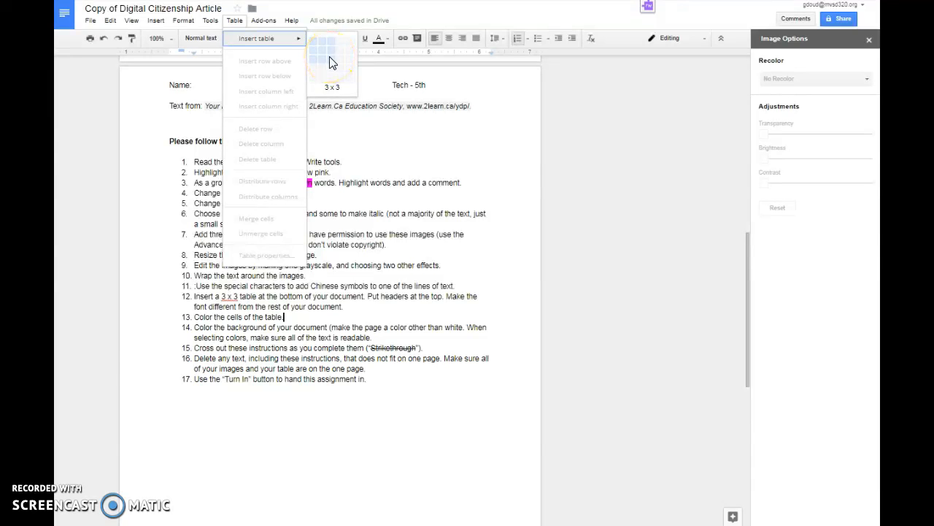
{"action": "left_click", "coordinate": [396, 380]}
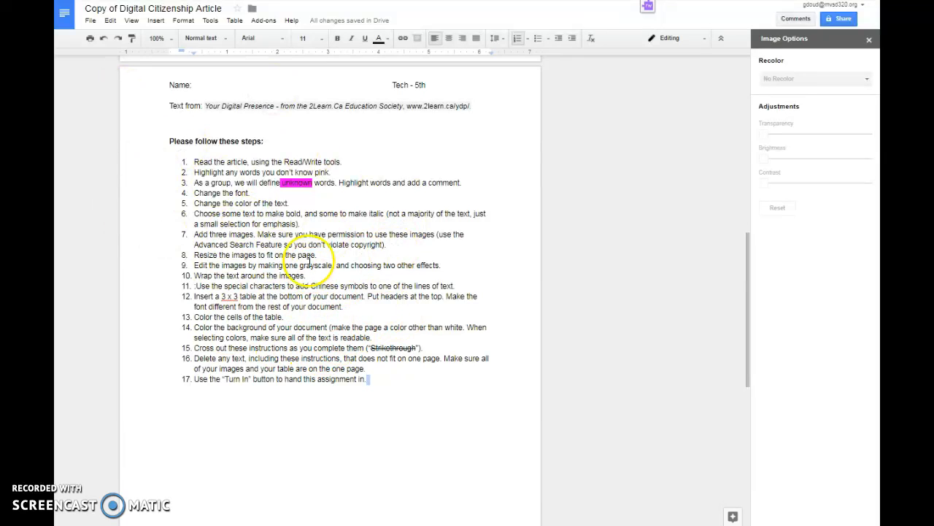
Locate the Page setup command for the background color and the Strikethrough text format without applying either.
{"action": "left_click", "coordinate": [90, 22]}
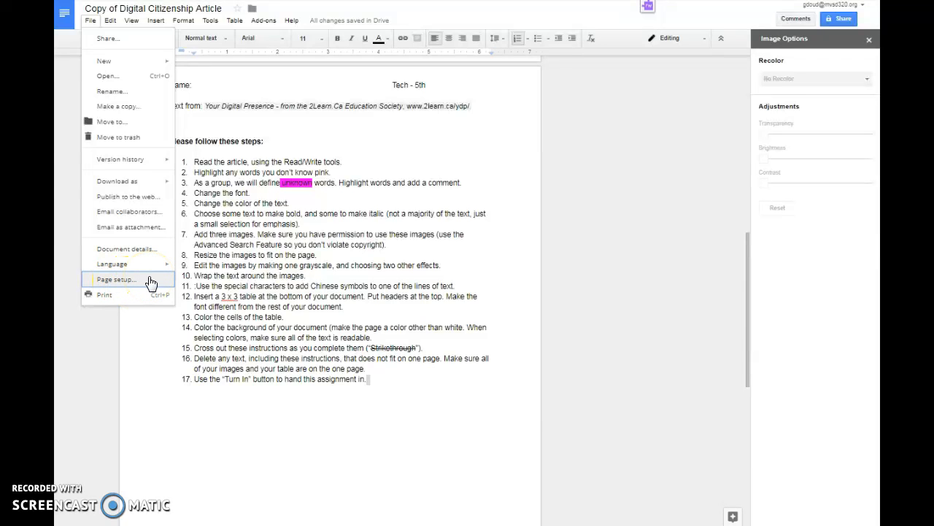
{"action": "left_click", "coordinate": [269, 404]}
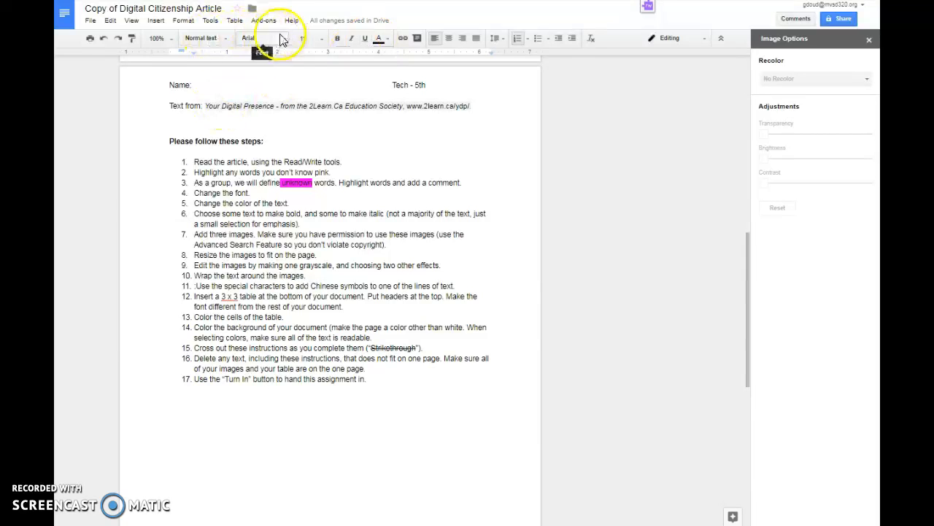
{"action": "left_click", "coordinate": [186, 21]}
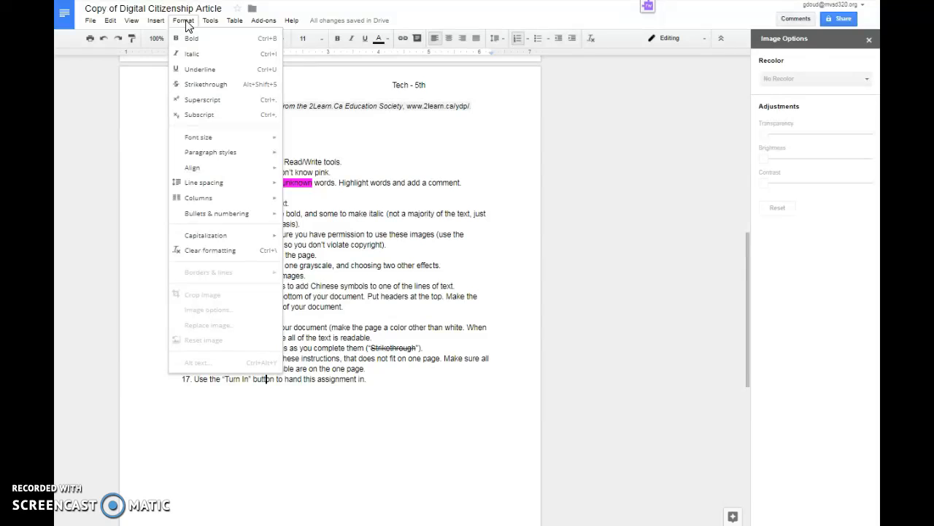
{"action": "left_click", "coordinate": [186, 21]}
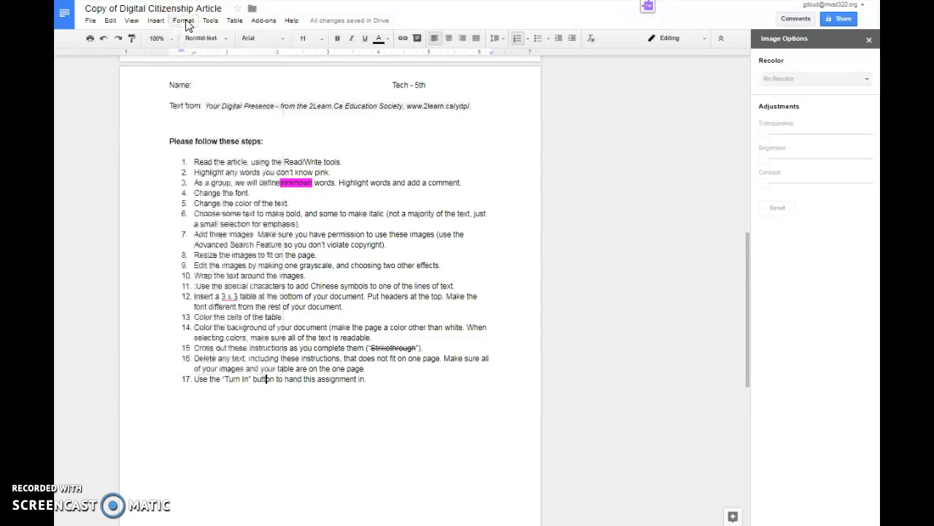